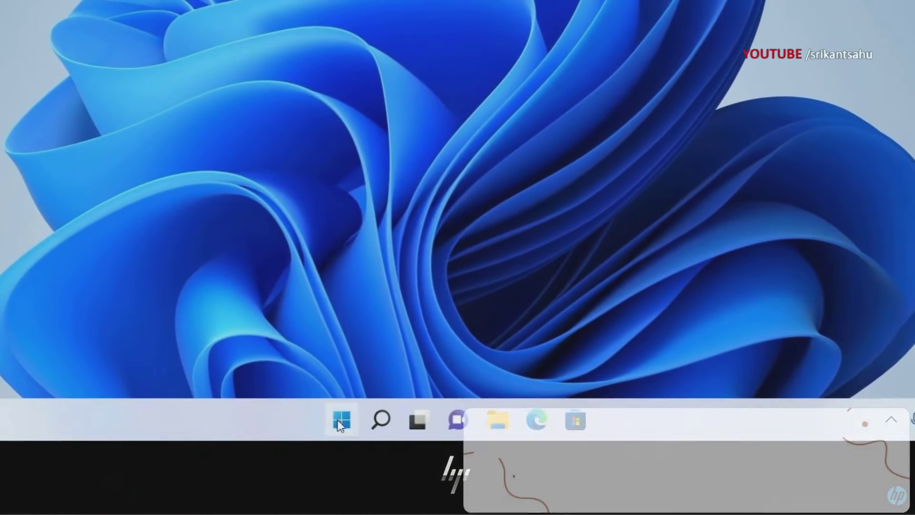
Use Advanced startup on the 'recovery options' Settings page to restart into recovery mode.
click(338, 420)
text(rec)
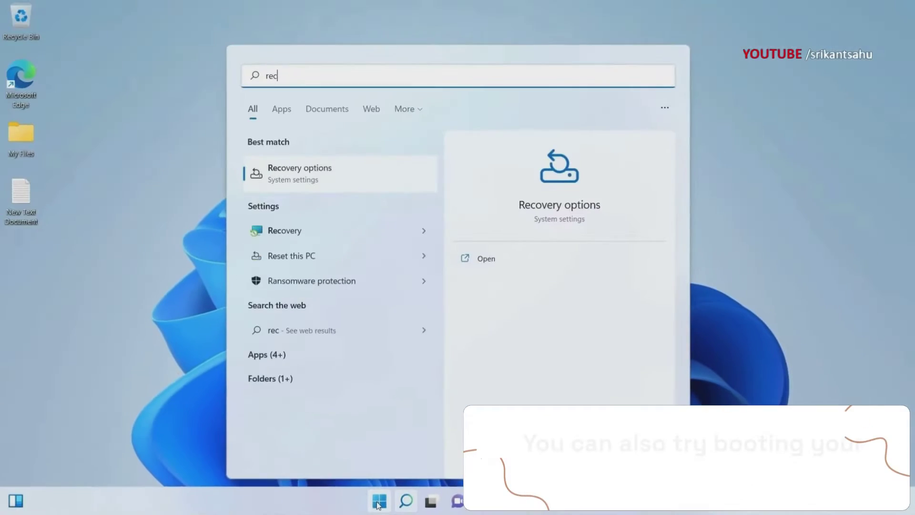
text(overy options)
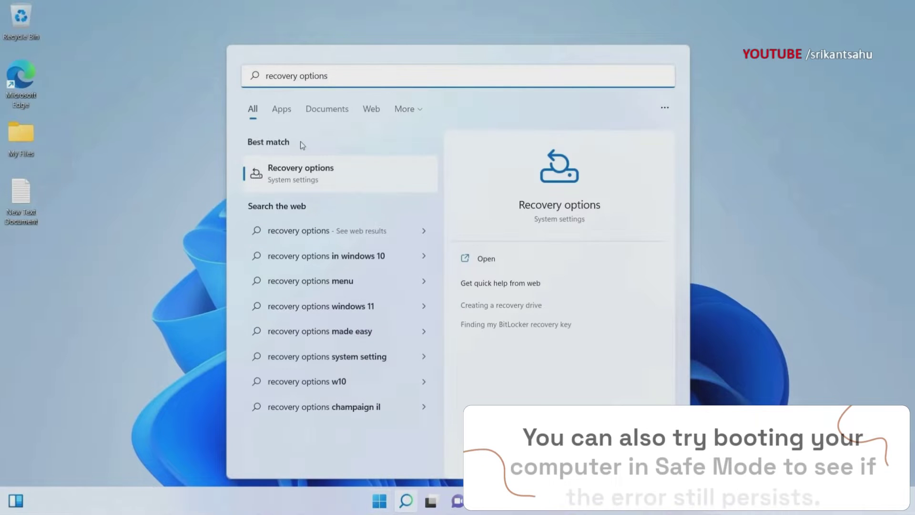
click(289, 172)
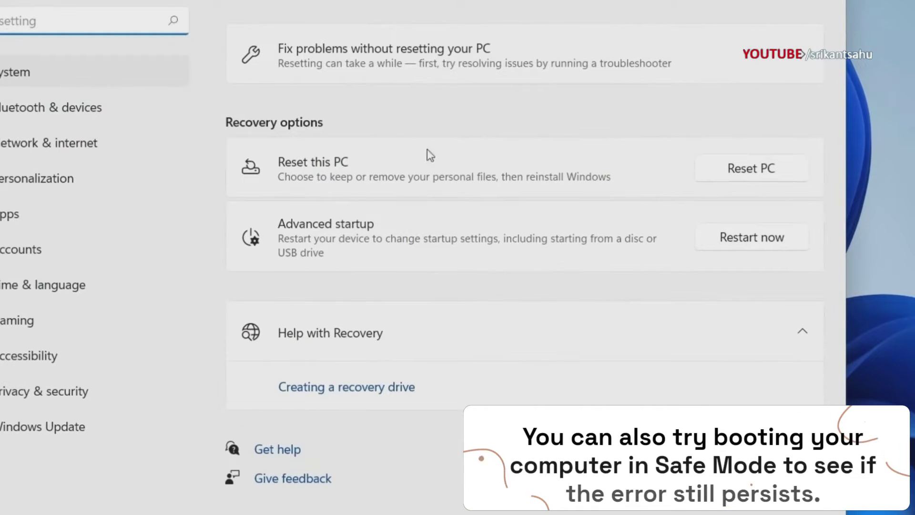
click(747, 244)
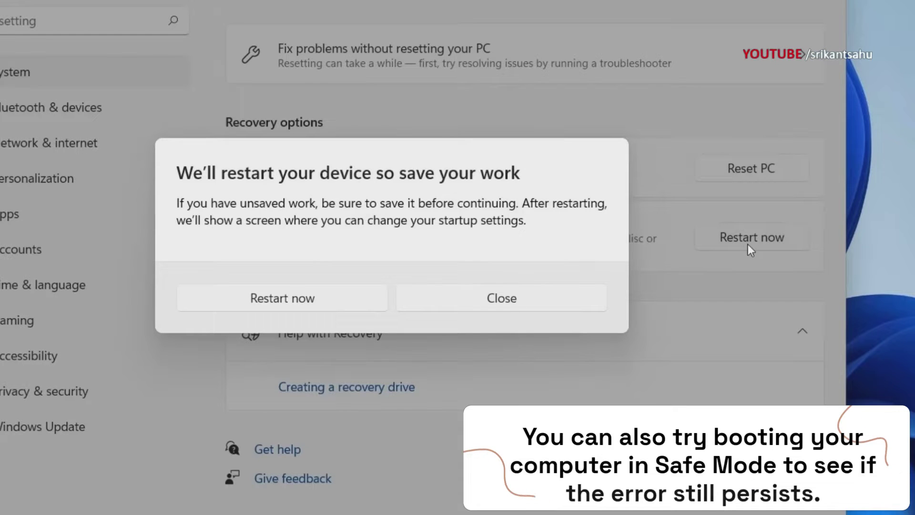
click(302, 299)
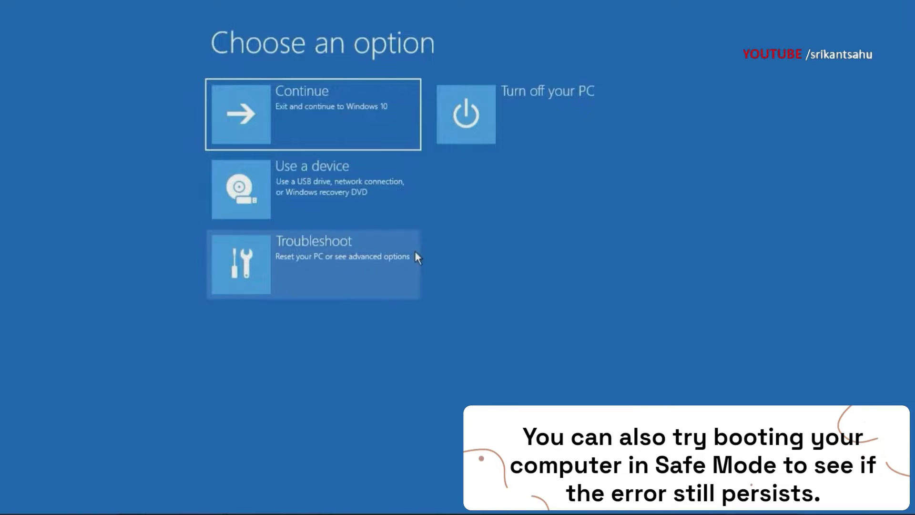
Go to Troubleshoot > Advanced options > Startup Settings and restart to the boot options list.
click(379, 262)
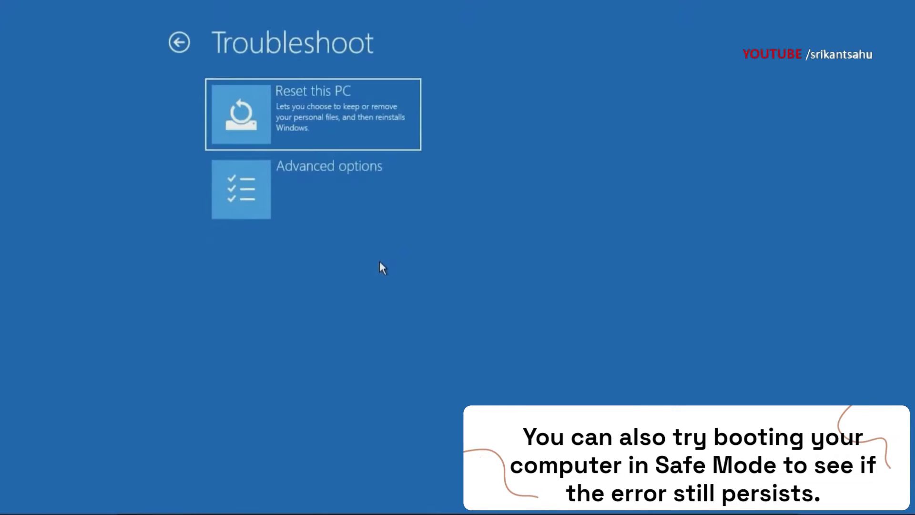
click(369, 206)
click(337, 199)
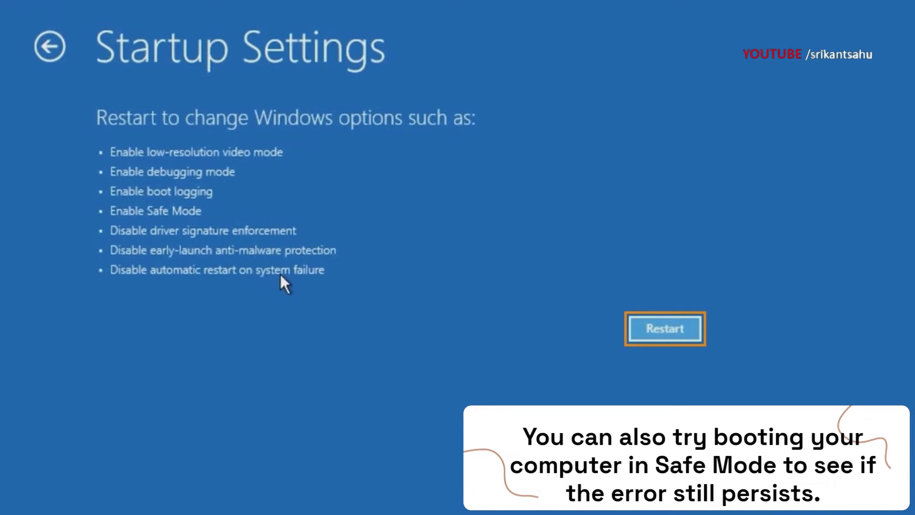
click(641, 318)
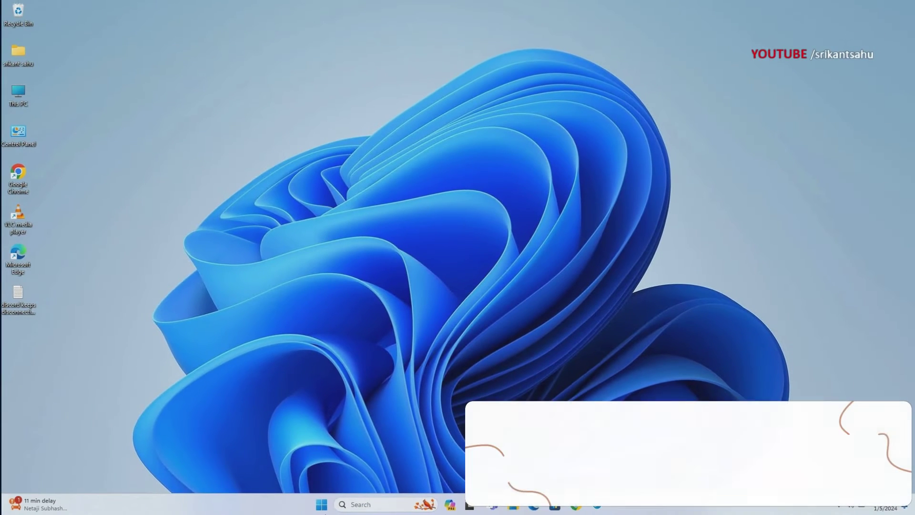
Open Device Manager and start a driver update for the NVIDIA GeForce GTX 1050 display adapter.
right_click(325, 506)
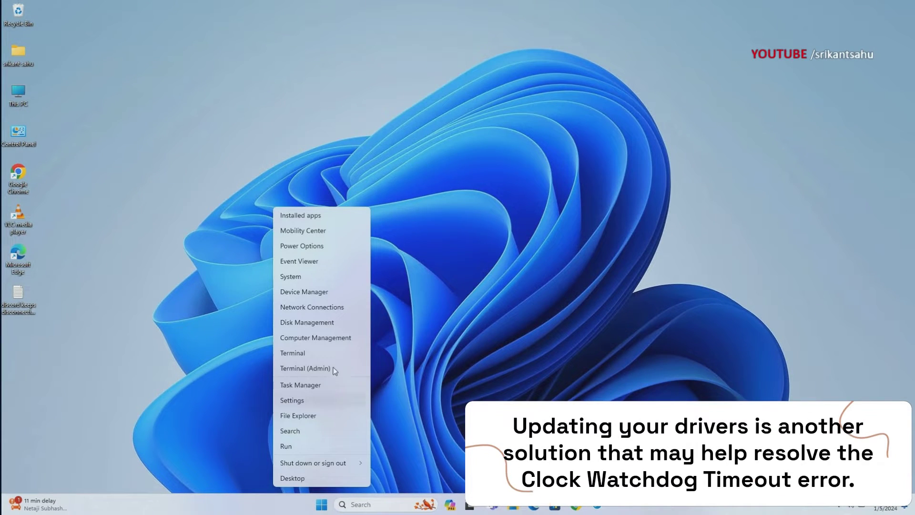
click(313, 292)
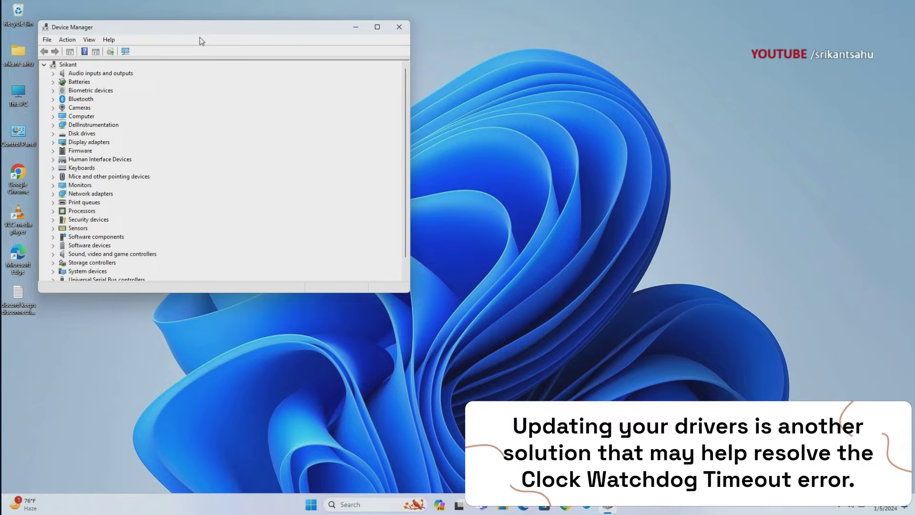
drag(183, 31, 286, 53)
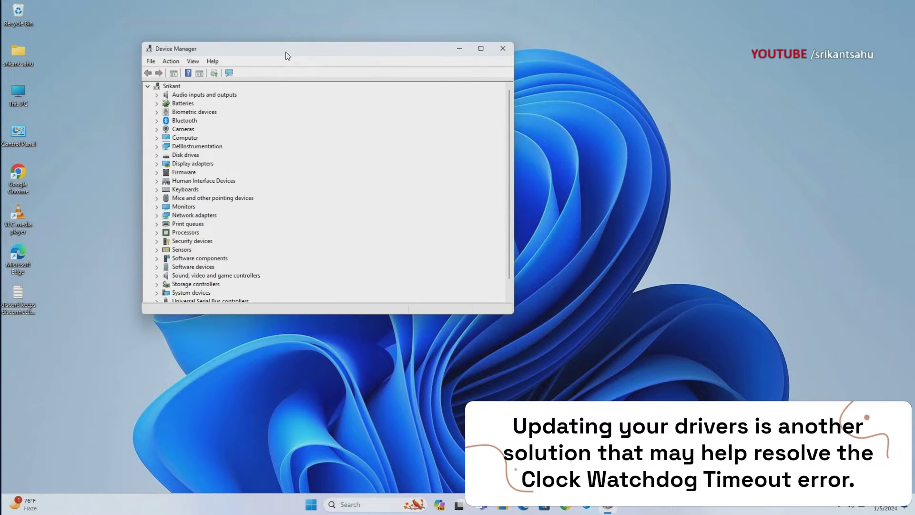
click(157, 163)
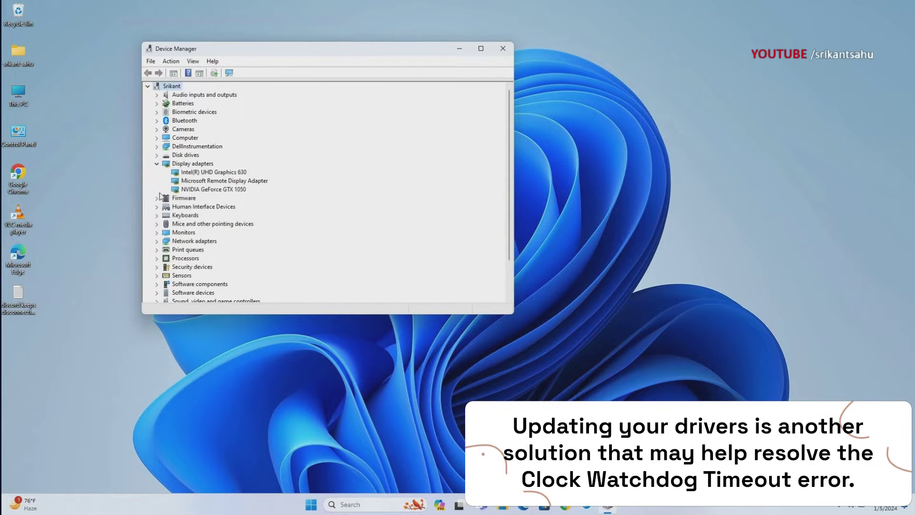
click(212, 191)
right_click(212, 191)
click(238, 197)
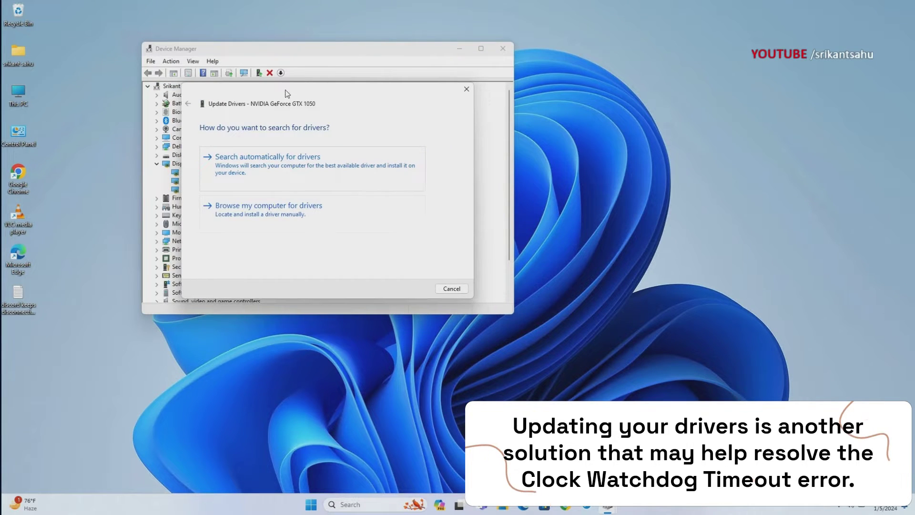
Install the NVIDIA GeForce GTX 1050 driver chosen from the available list, then close Device Manager.
drag(288, 94, 341, 85)
click(336, 152)
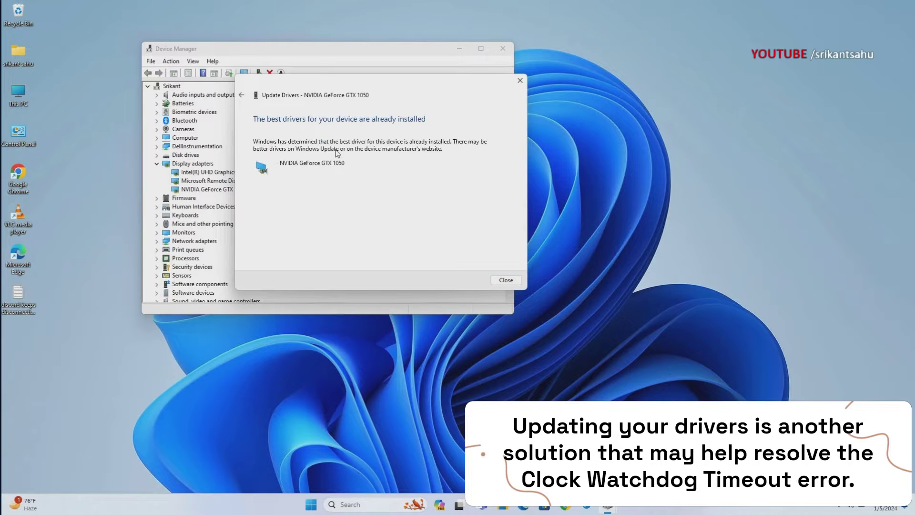
click(241, 96)
click(323, 206)
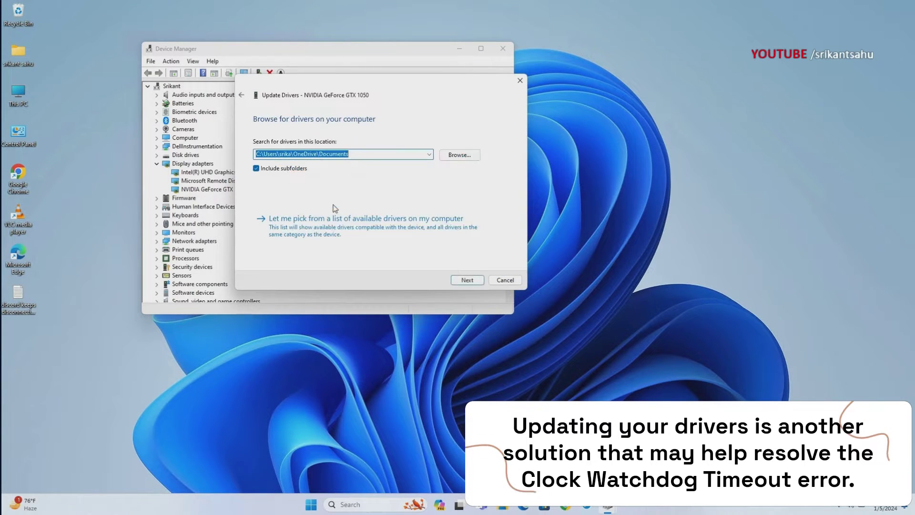
click(346, 219)
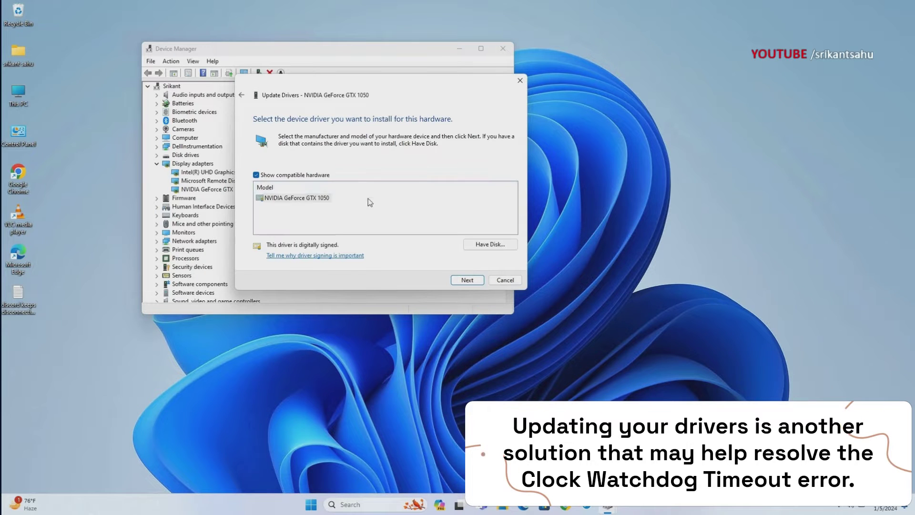
click(306, 199)
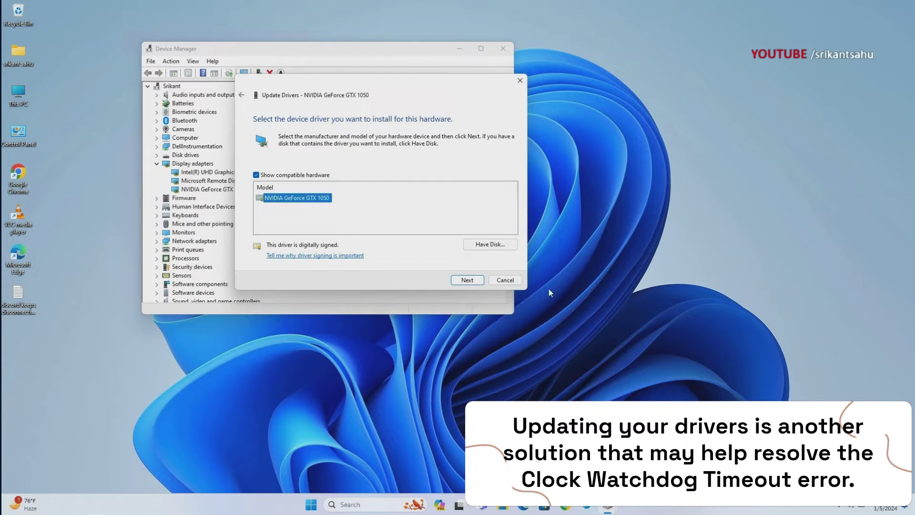
click(468, 280)
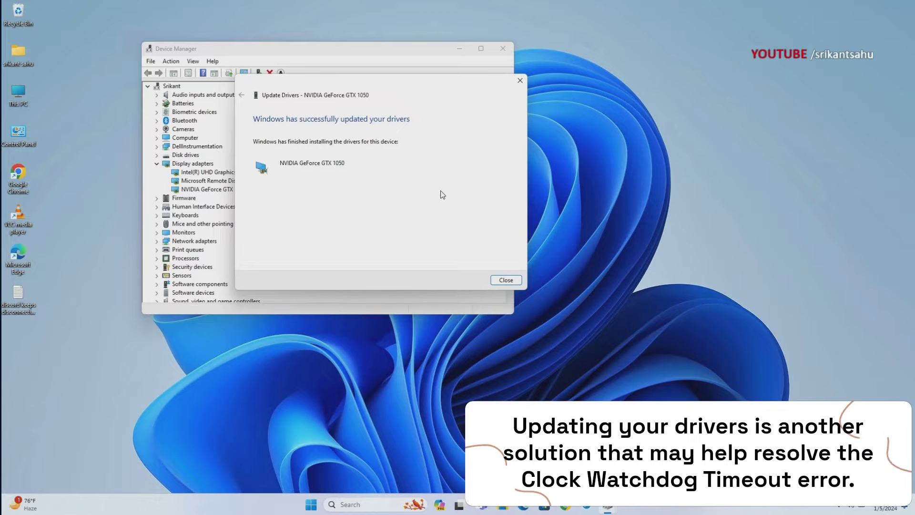
click(507, 279)
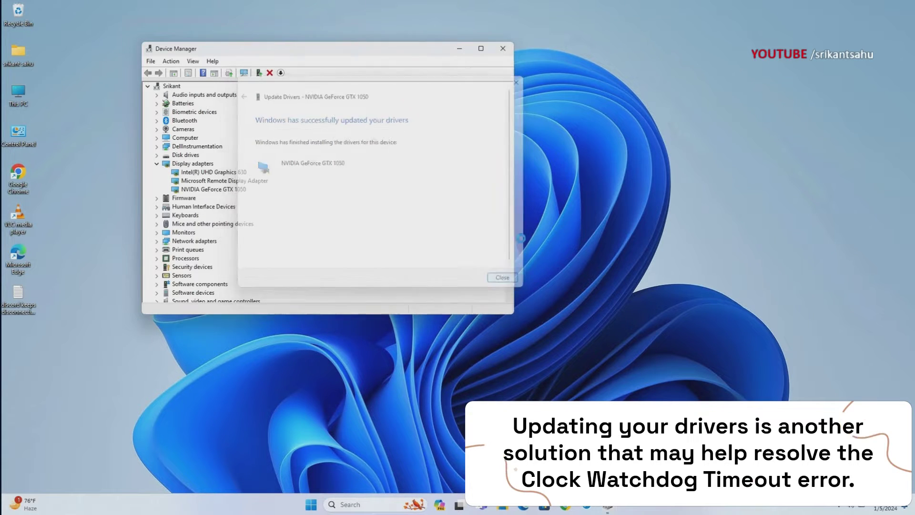
click(503, 49)
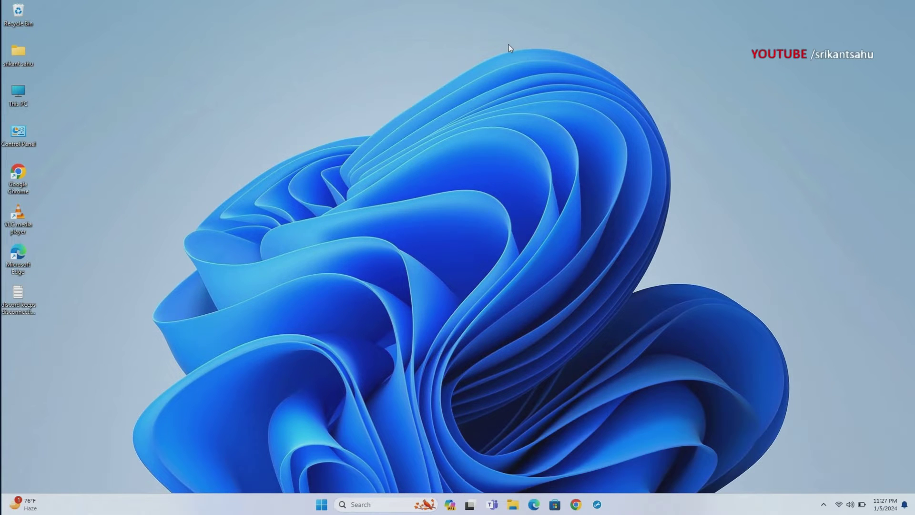
Restart the PC from the Start menu power options.
click(320, 509)
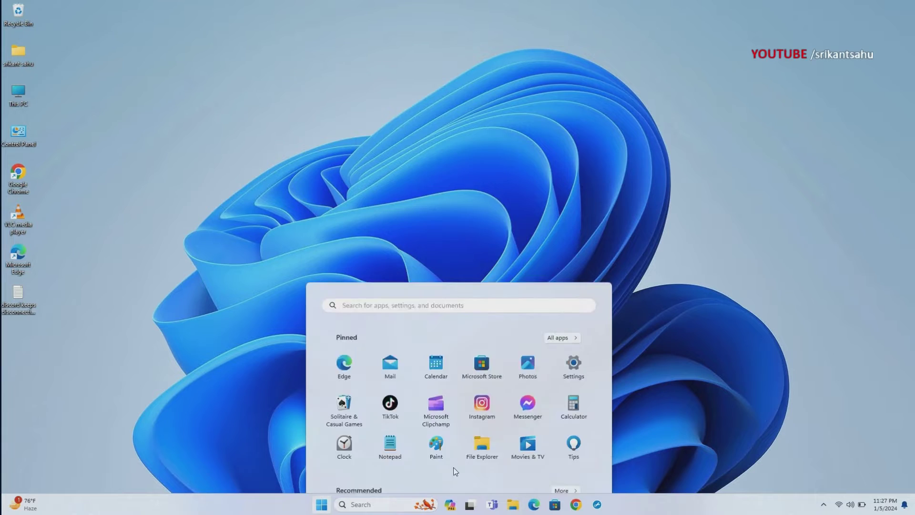
click(577, 472)
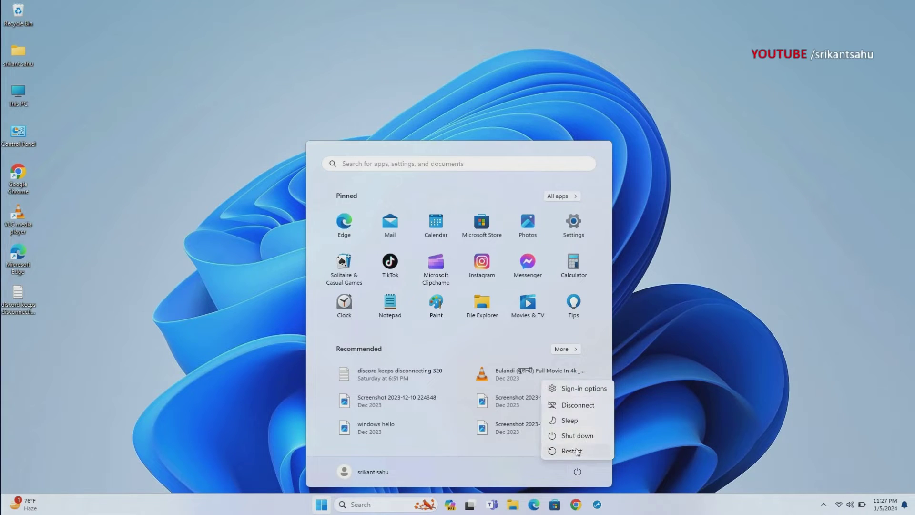
click(574, 449)
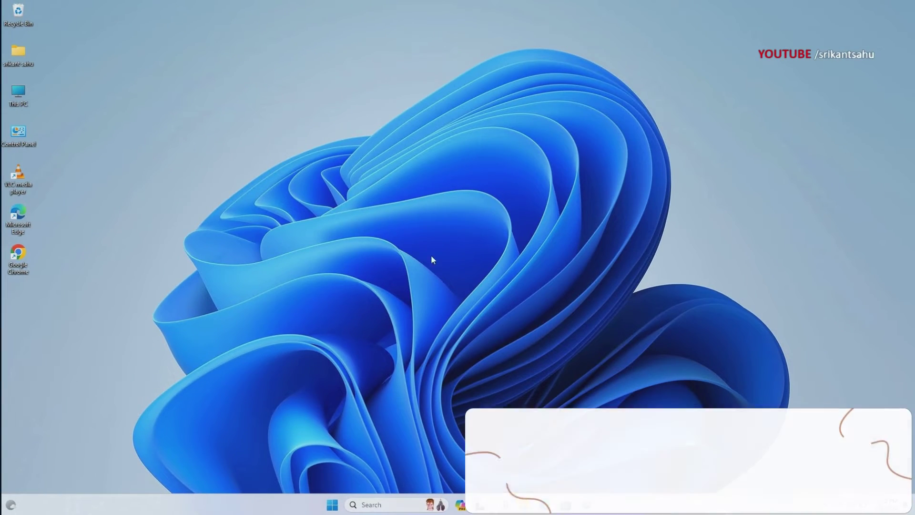
Search 'memory diagnostic' and launch Windows Memory Diagnostic.
click(369, 502)
text(memory)
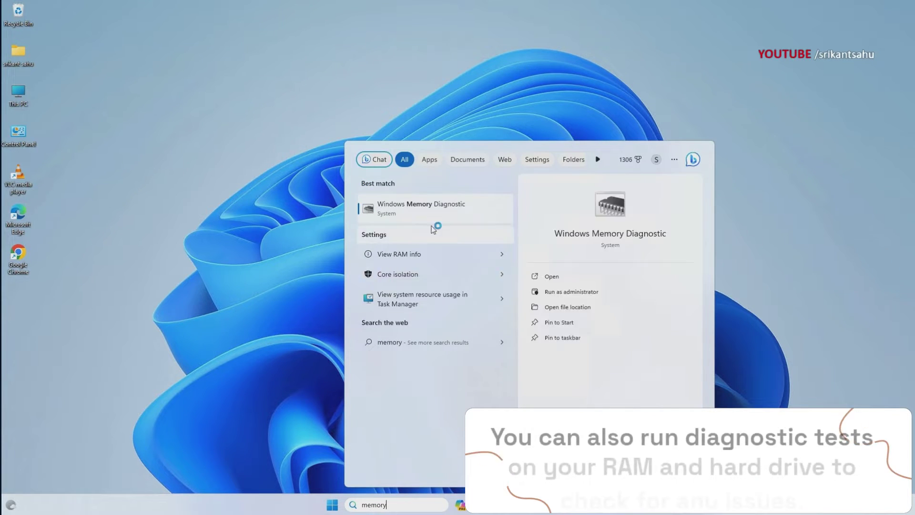
text( diagnostic)
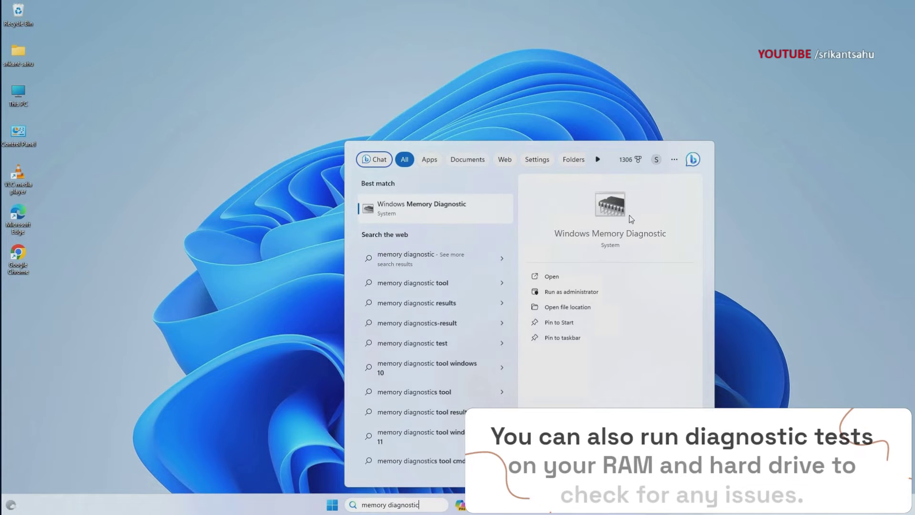
click(607, 237)
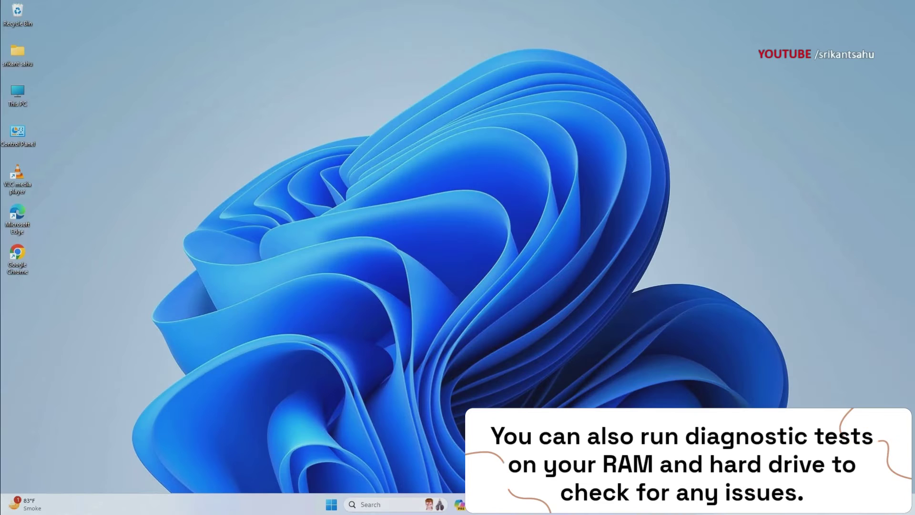
Open Command Prompt as administrator, accepting the permission prompt.
click(391, 504)
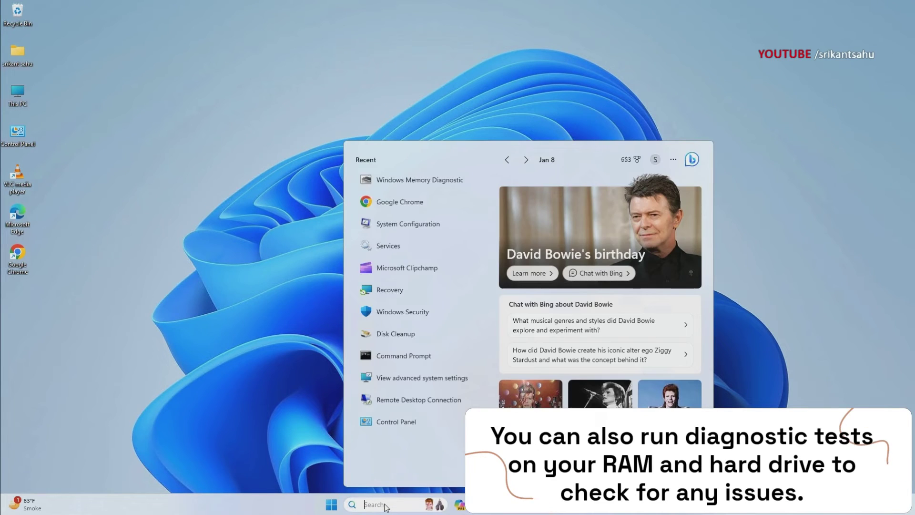
text(cmd)
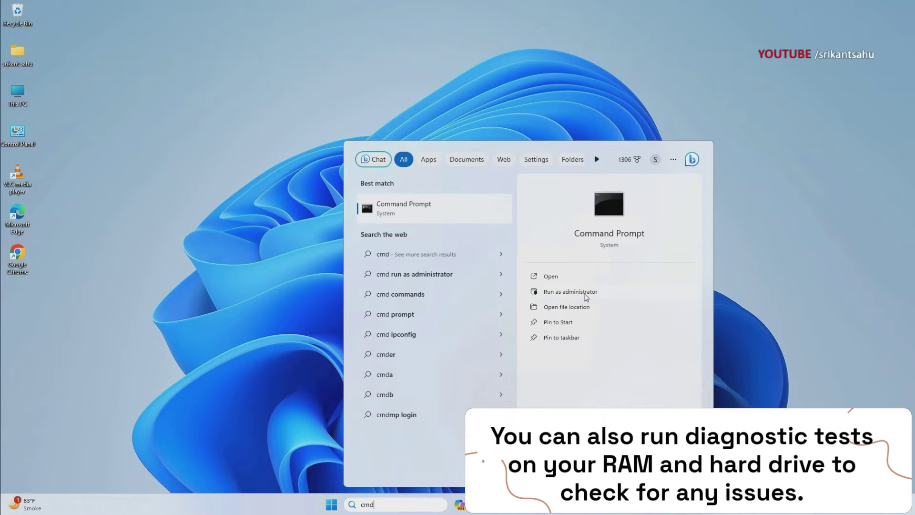
click(585, 295)
click(428, 330)
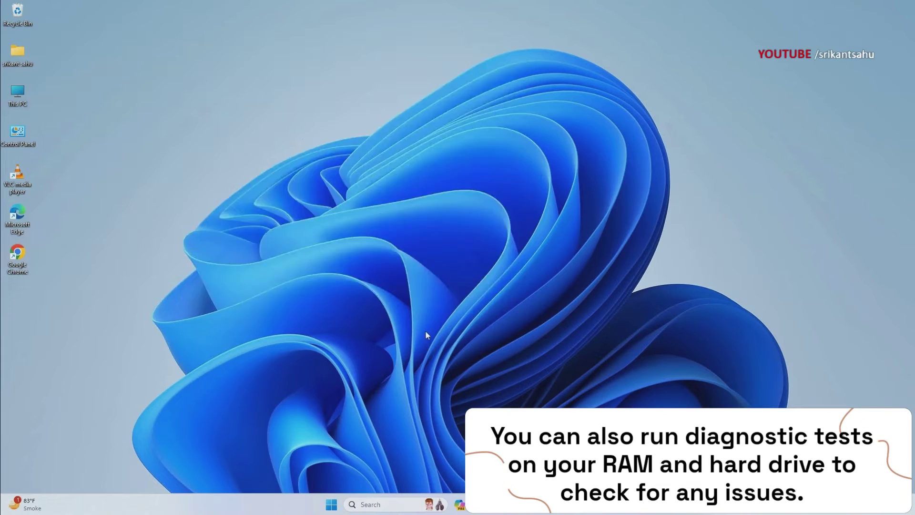
drag(335, 60, 442, 71)
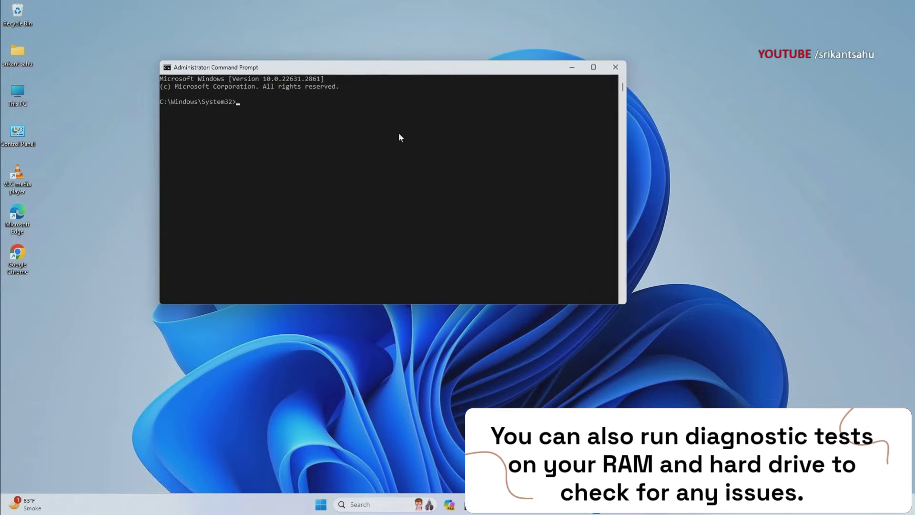
Run chkdsk c: /f /r and answer y to schedule it for the next restart.
text(chkds)
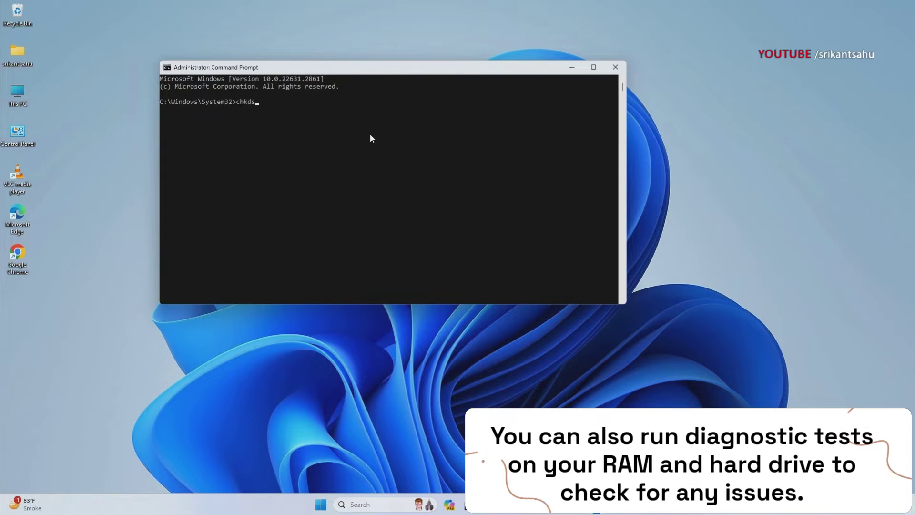
text(k c)
text(: /)
text(f )
text(/f)
key(Return)
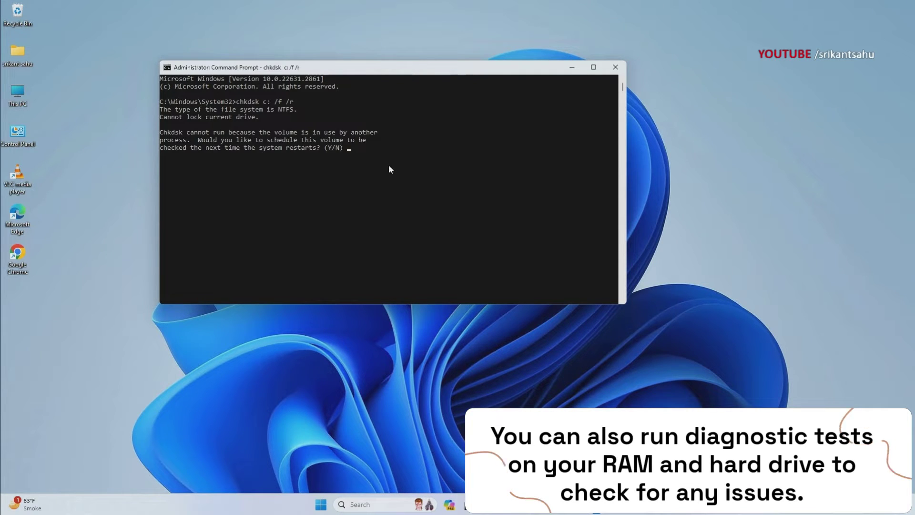
text(y)
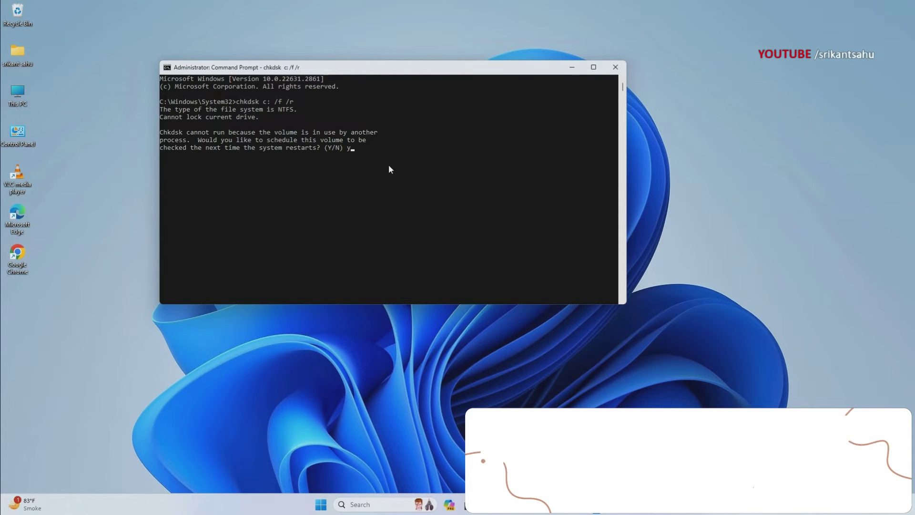
key(Return)
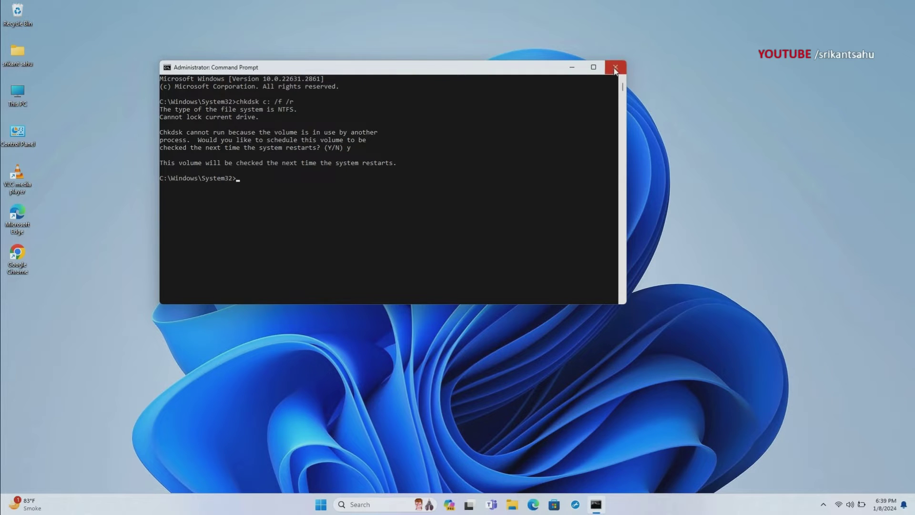
Close the console and bring up the Start menu power options.
click(615, 67)
click(330, 504)
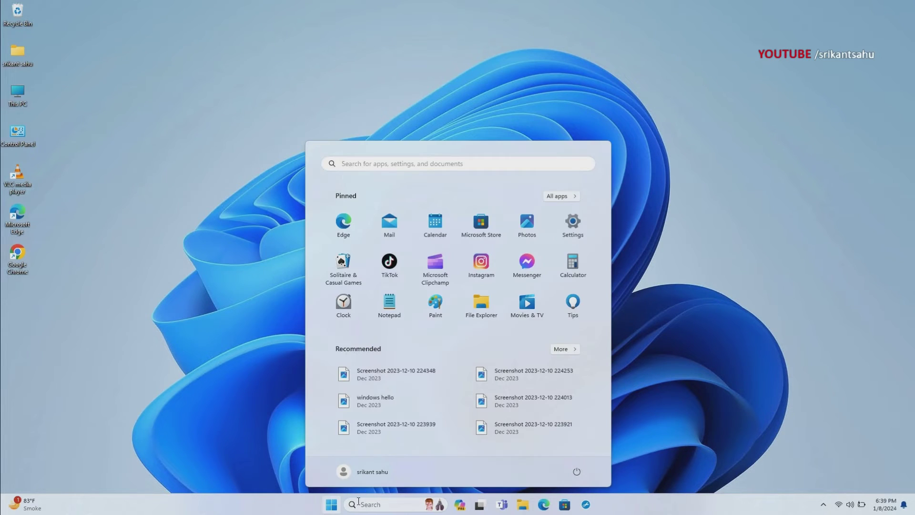
click(577, 471)
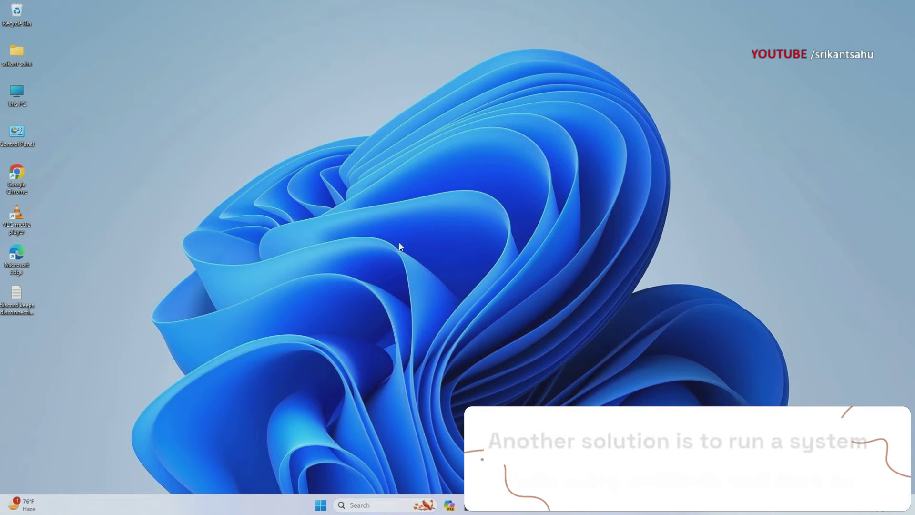
Launch the Windows Security app from Settings > Privacy & security.
click(320, 500)
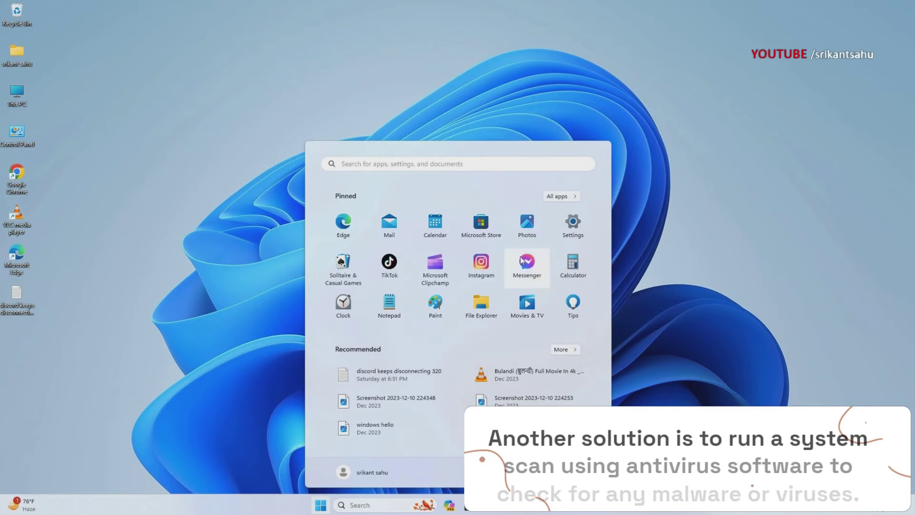
click(567, 228)
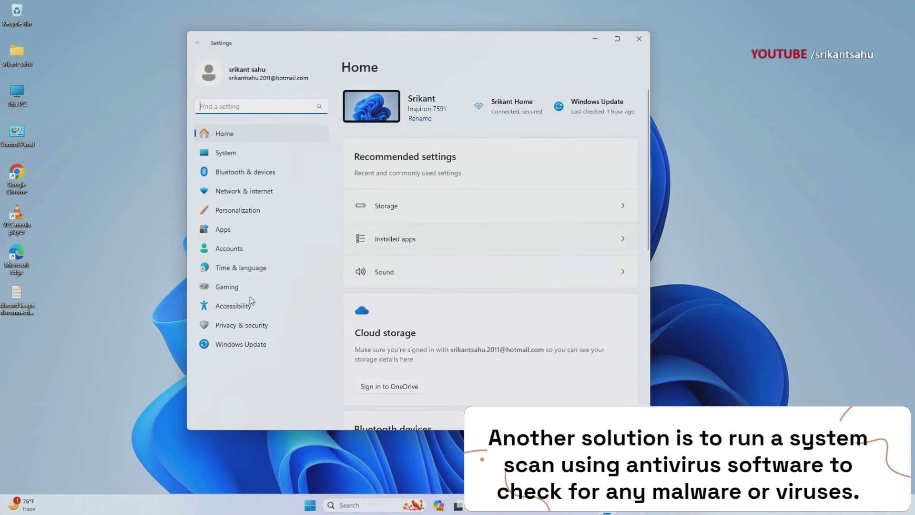
click(250, 329)
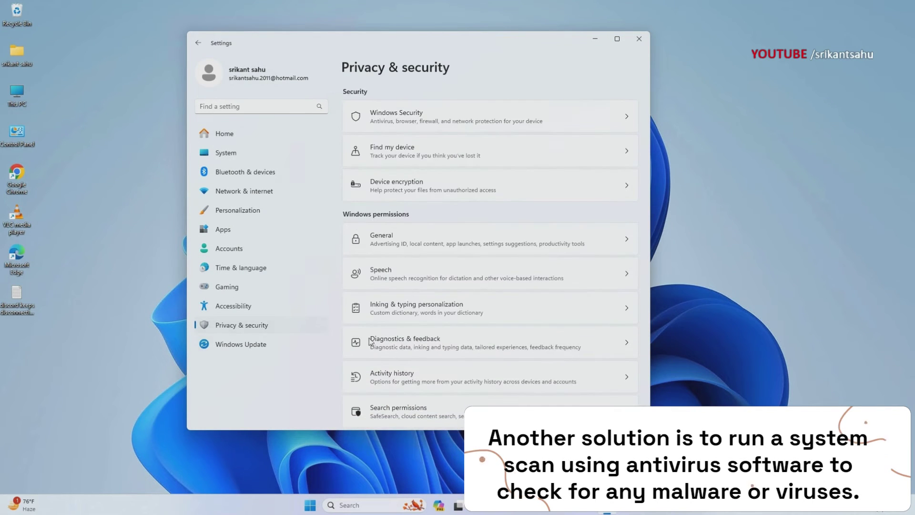
click(509, 115)
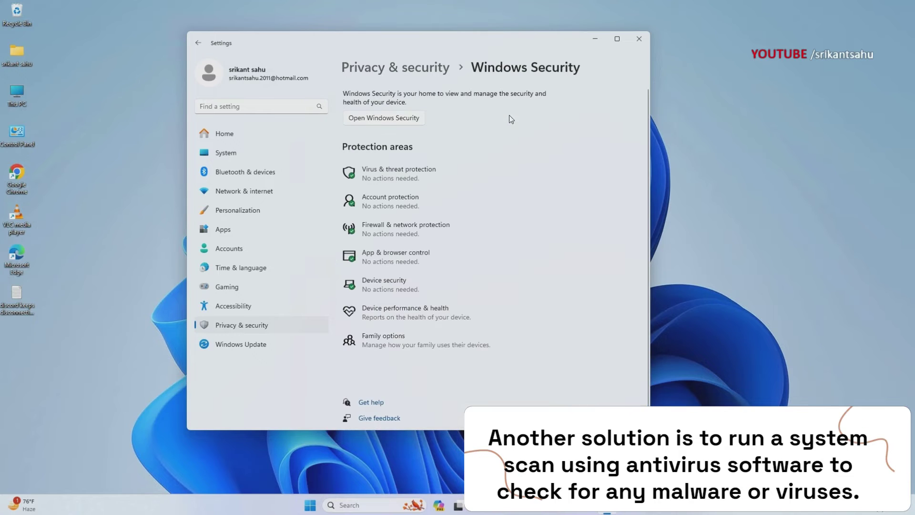
click(409, 118)
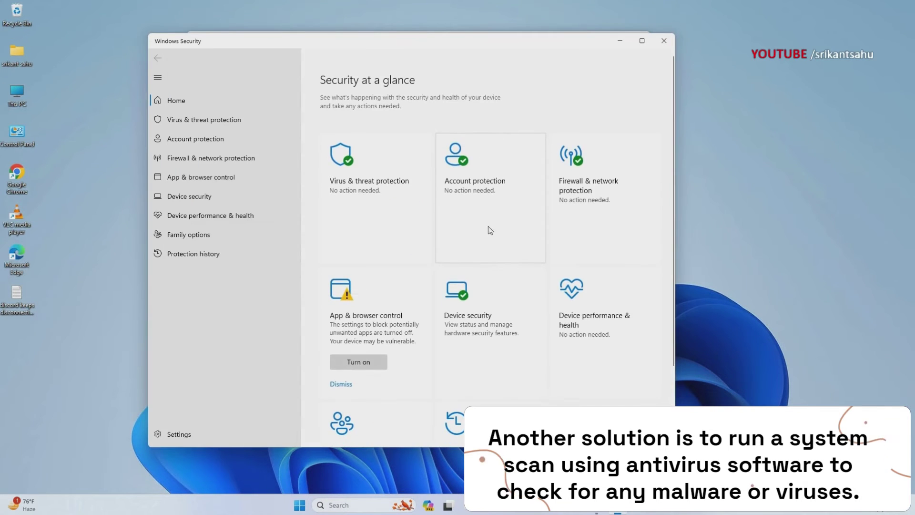
Start a Full scan from the Virus & threat protection scan options.
click(382, 186)
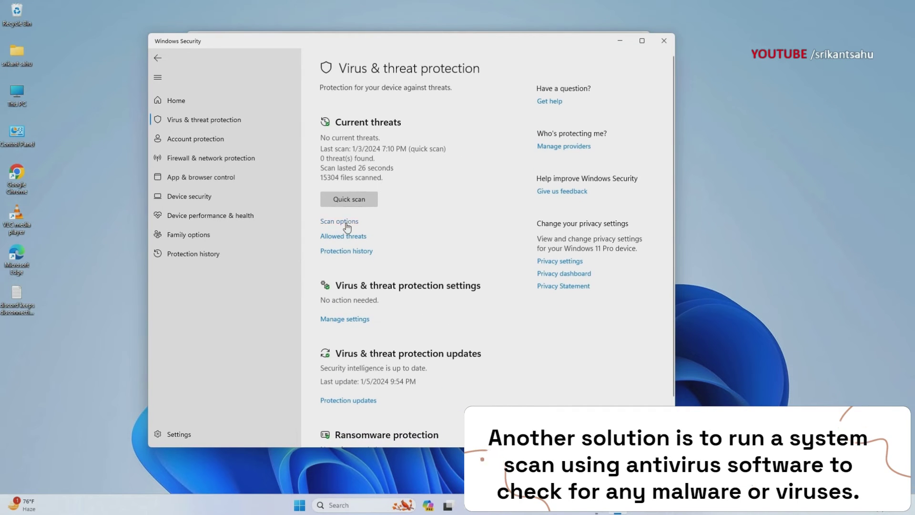
click(344, 222)
scroll(362, 228, down, 2)
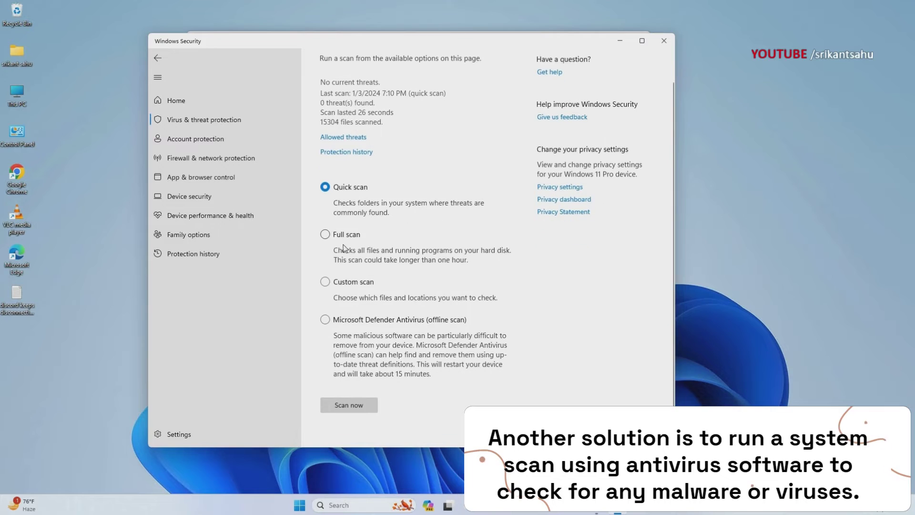
click(330, 237)
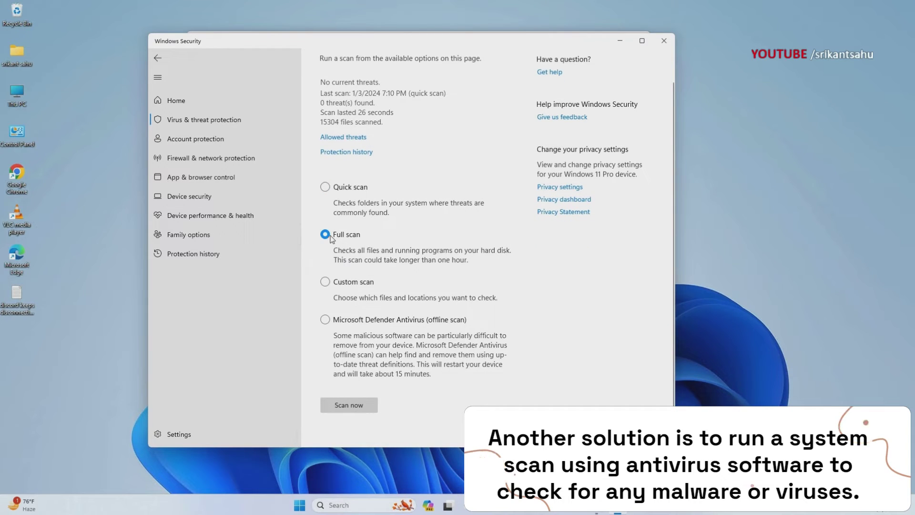
click(359, 405)
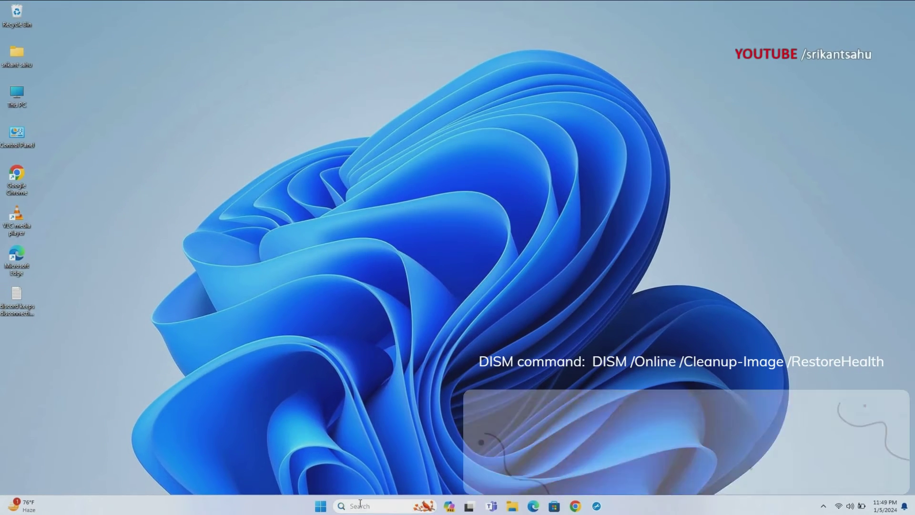
Open Command Prompt as administrator, allowing it to make changes.
click(359, 505)
text(cmd)
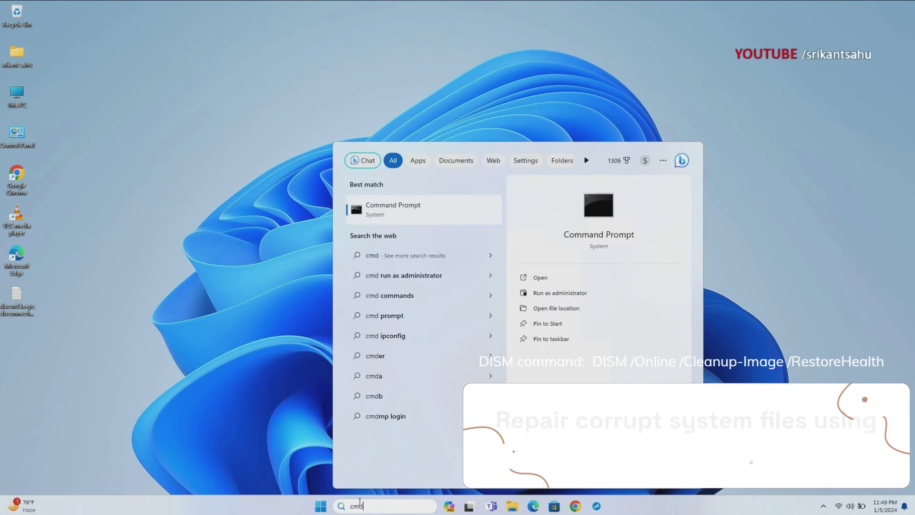
click(573, 293)
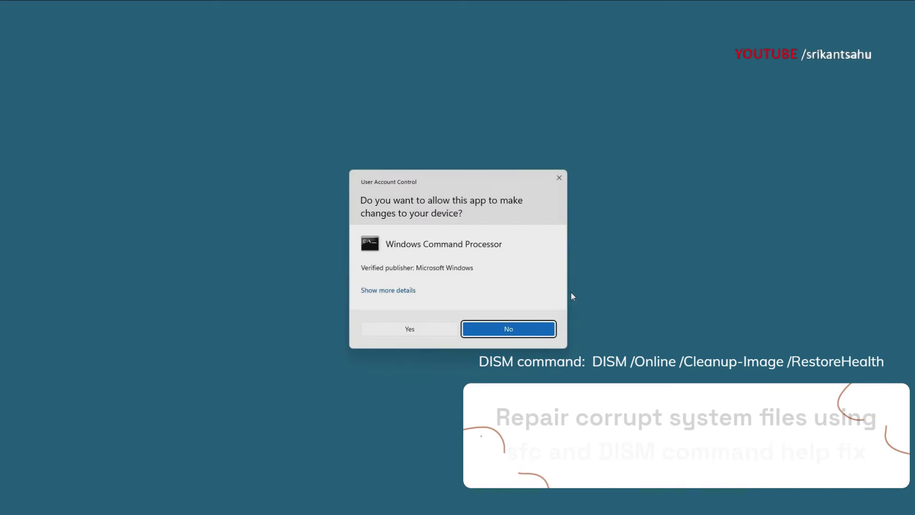
click(438, 328)
drag(211, 44, 485, 86)
Run sfc /scannow in the administrator console.
click(440, 121)
text(sfc /sca)
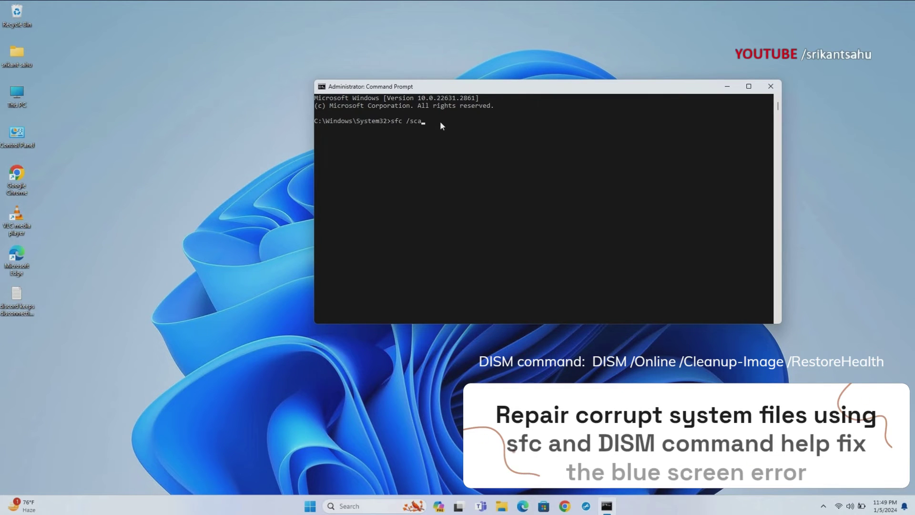
text(nnow)
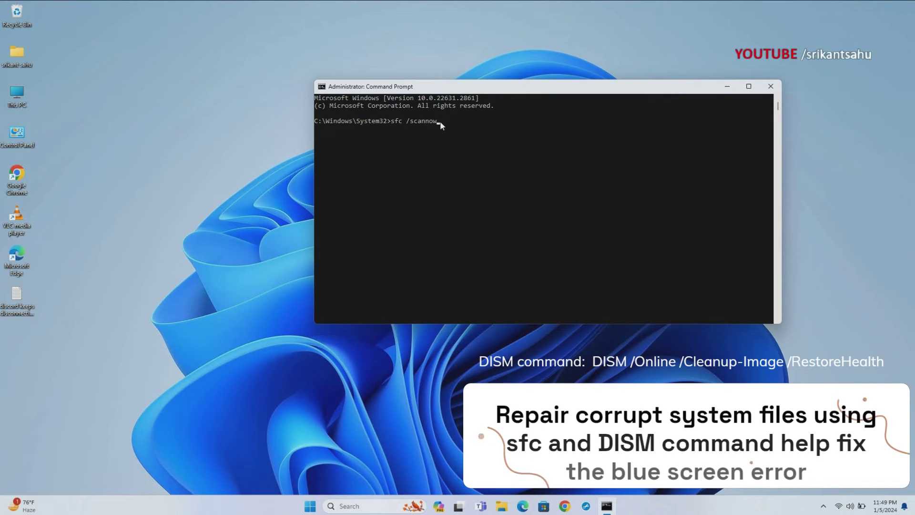
key(Return)
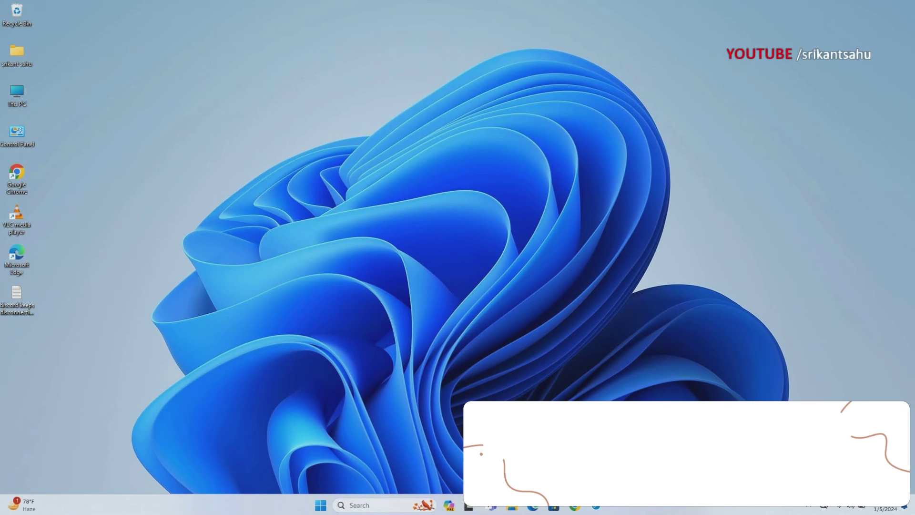
Go to Windows Update in Settings and check for new updates.
click(324, 508)
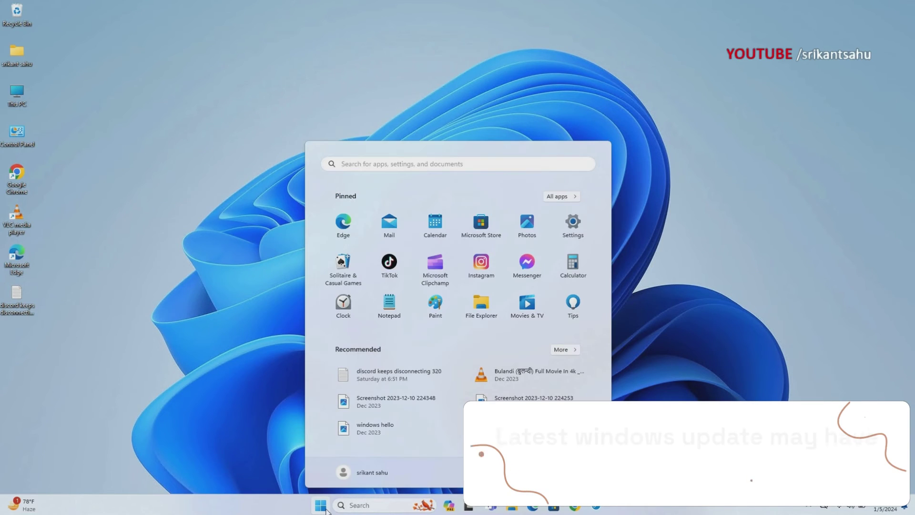
click(569, 232)
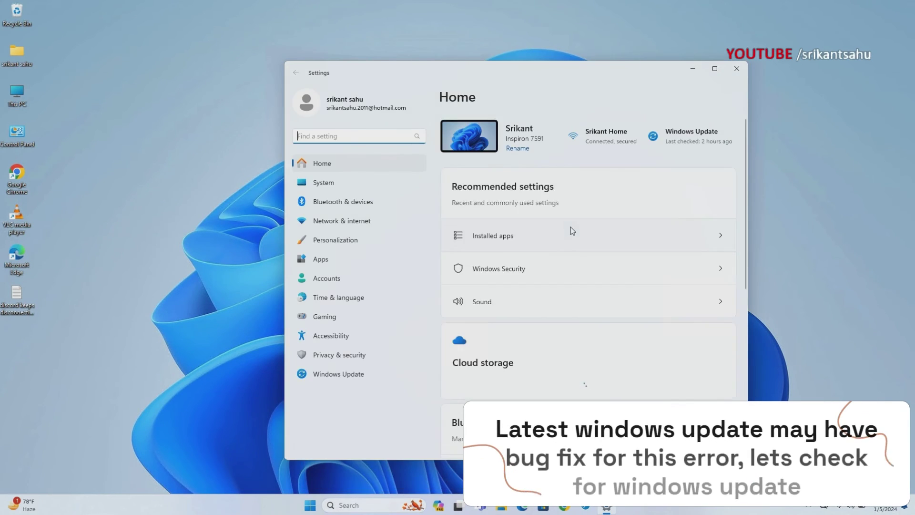
drag(542, 62, 542, 38)
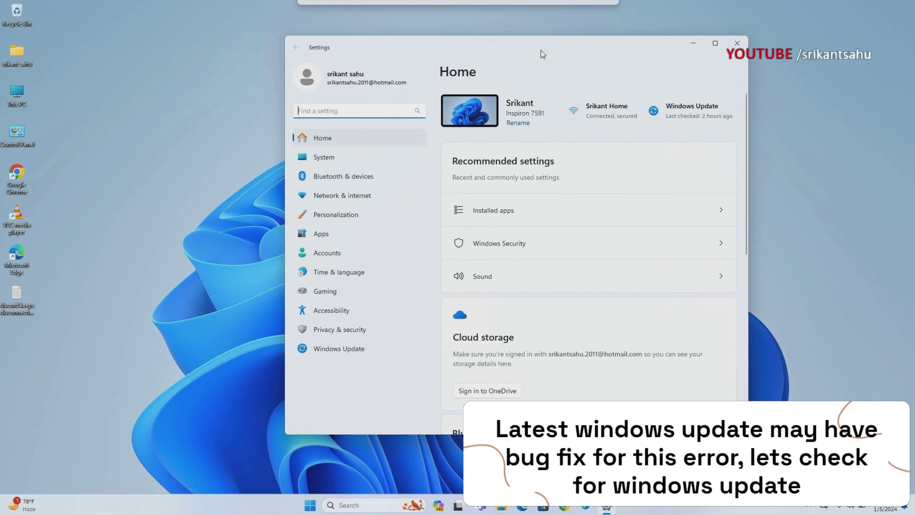
click(334, 351)
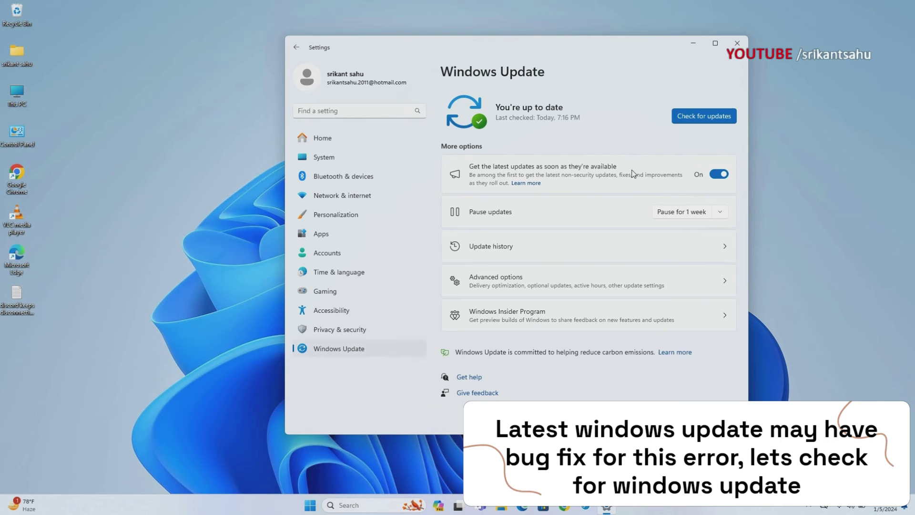
click(697, 118)
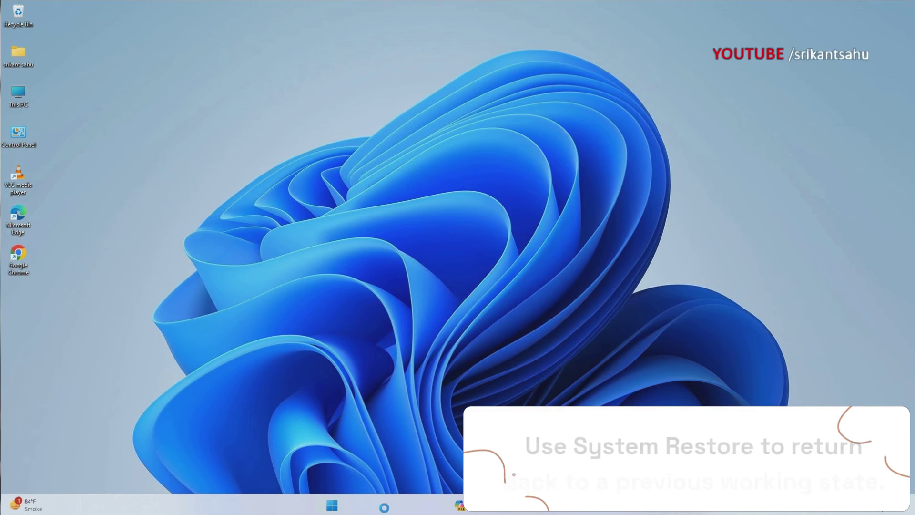
Open System Restore from the Recovery control panel and advance to the restore point list.
click(384, 503)
text(rec)
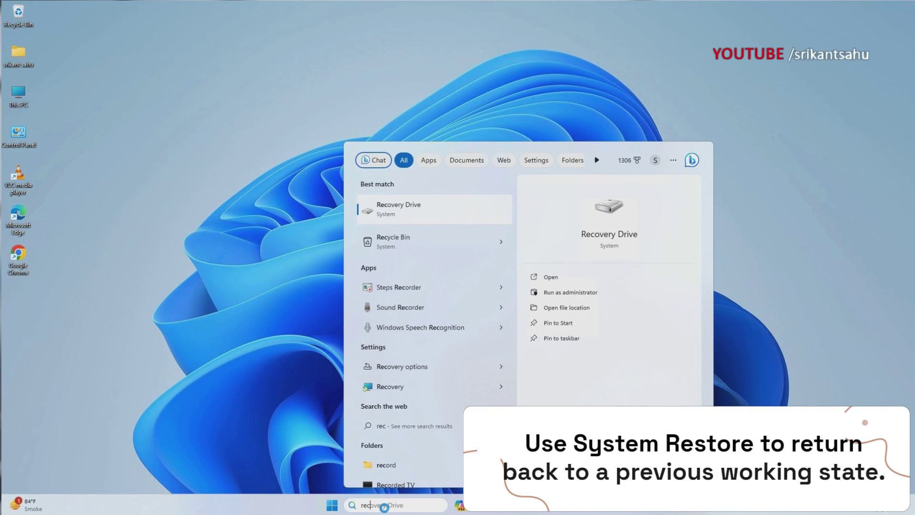
text(overy)
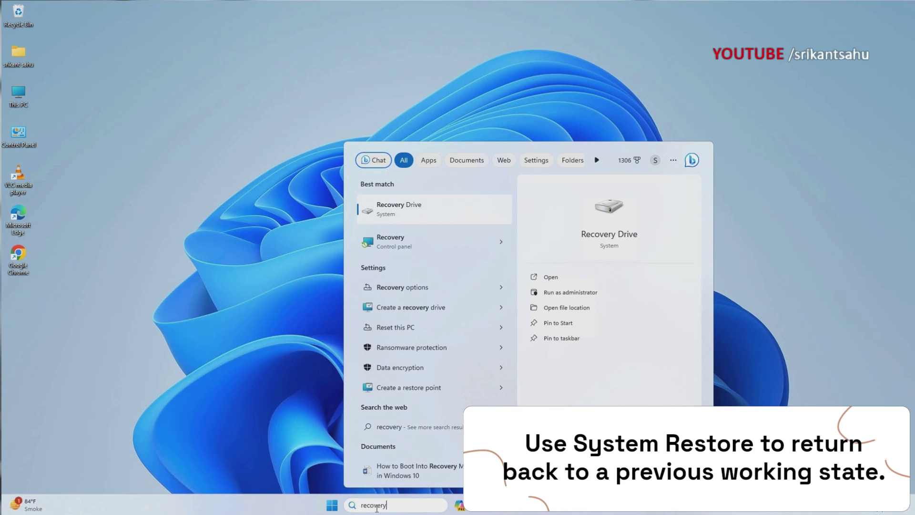
click(408, 244)
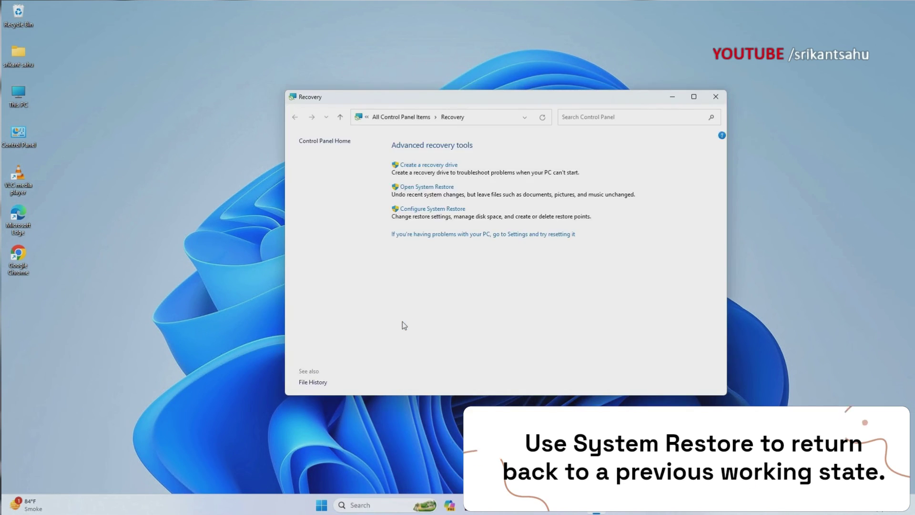
click(427, 187)
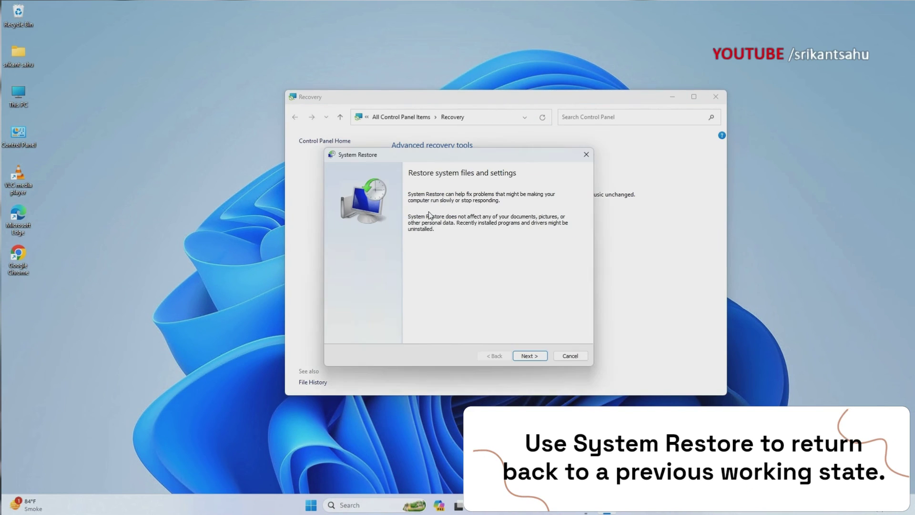
click(539, 355)
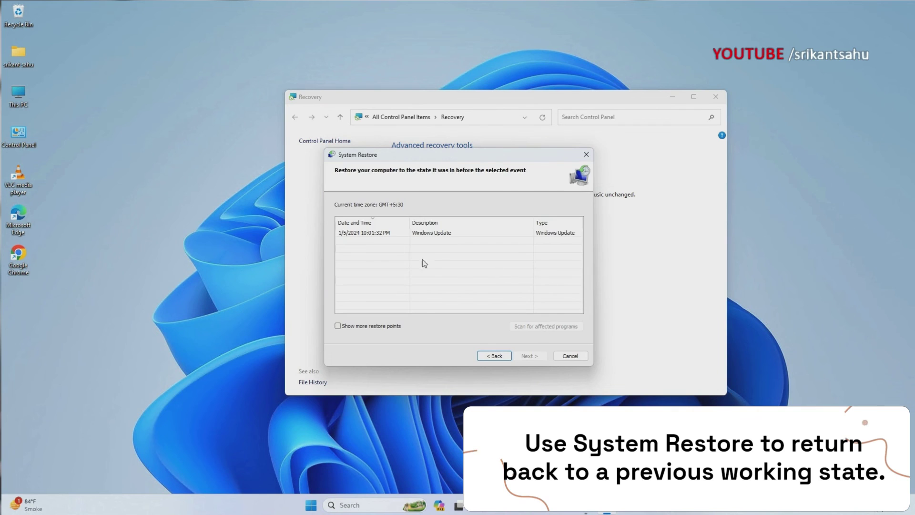
Show more restore points, select the 12/30/2023 5:42:15 PM point, and proceed to confirmation.
click(361, 329)
click(435, 241)
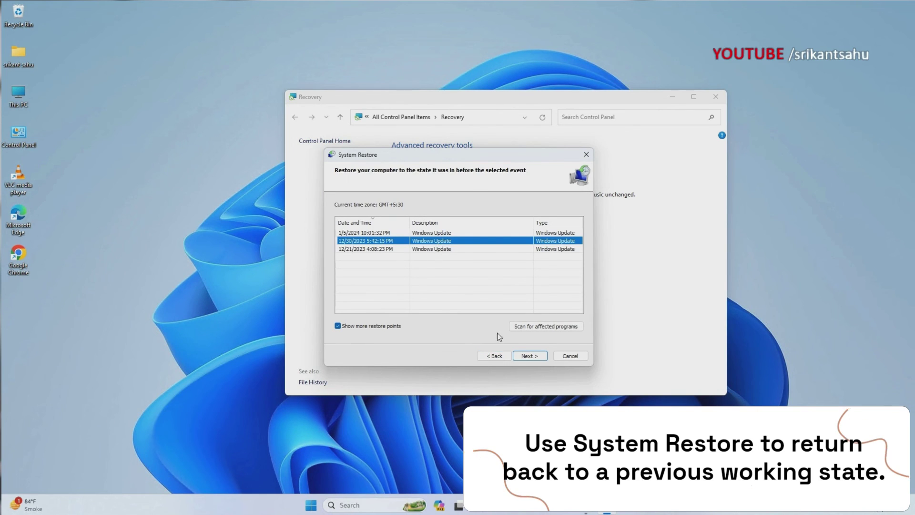
click(529, 357)
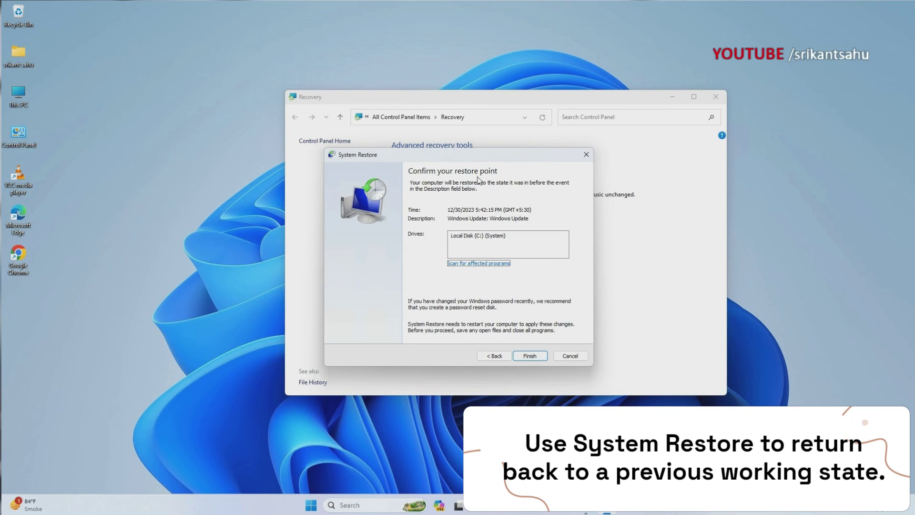
drag(476, 161, 542, 181)
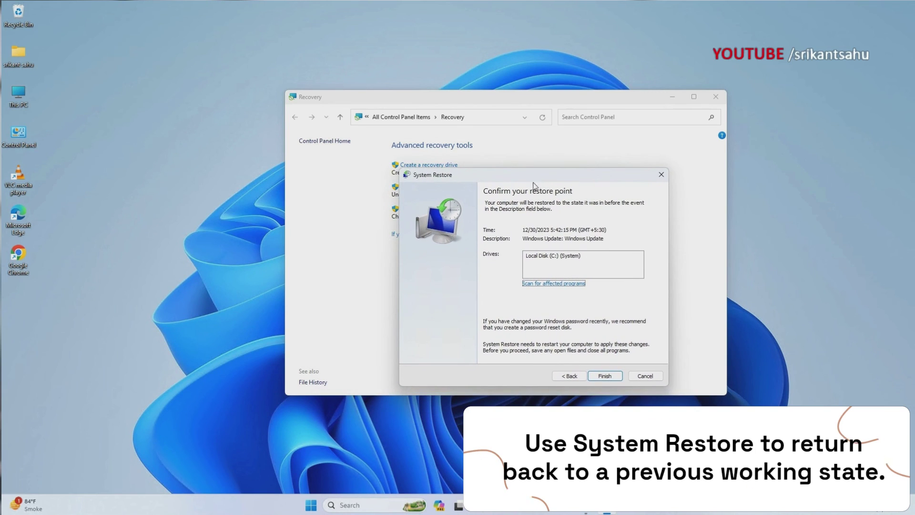